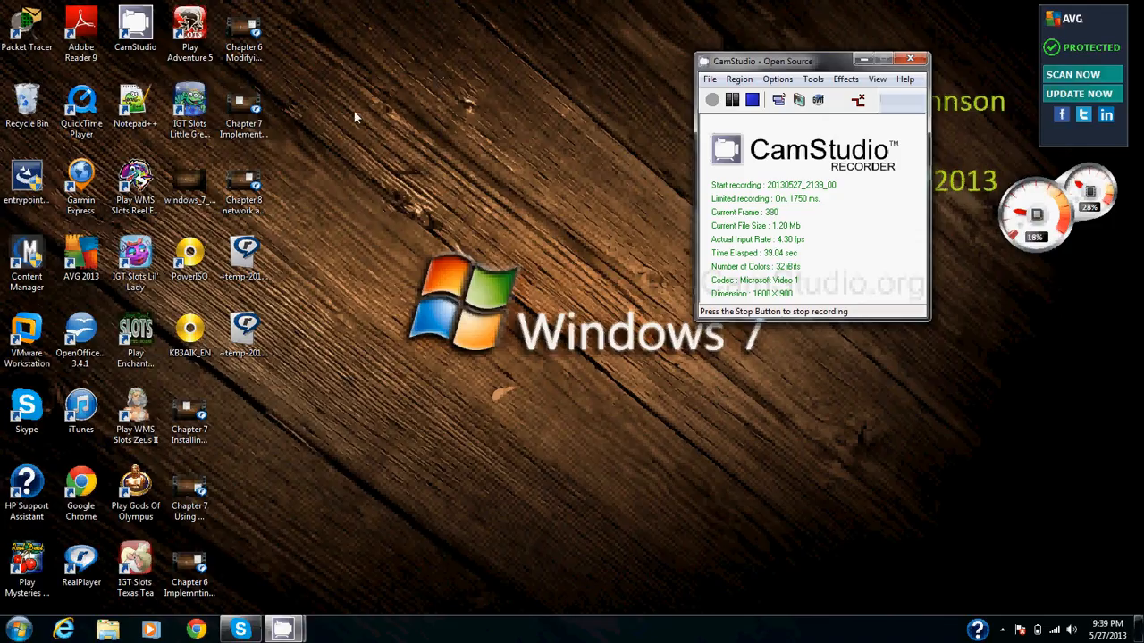
Step: Open the Computer Management console for this computer
click(18, 631)
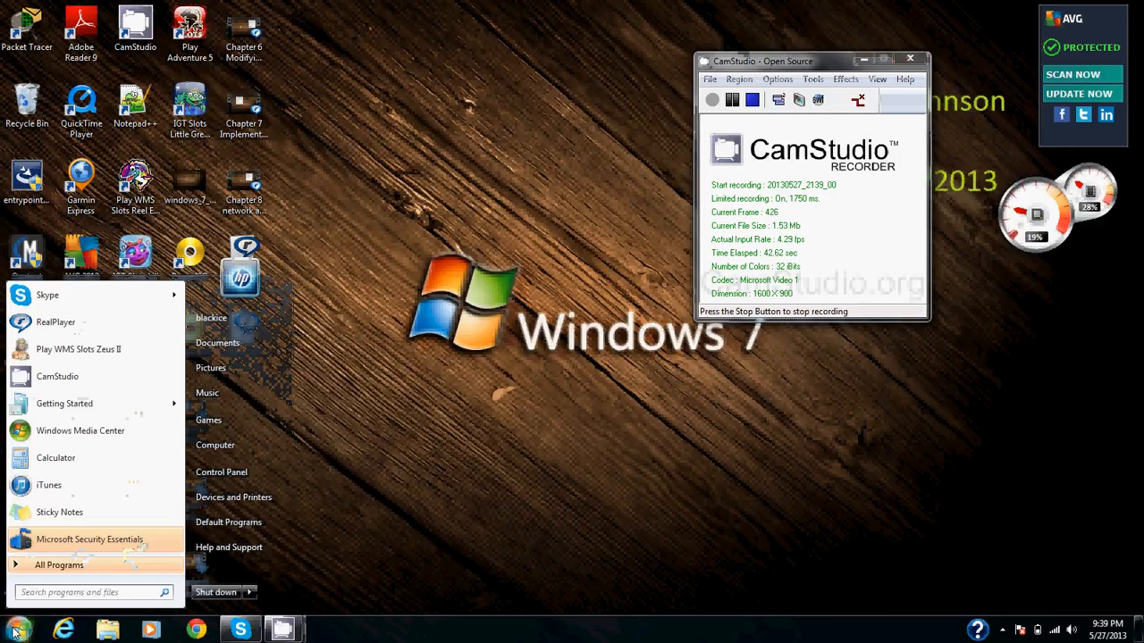
right_click(219, 449)
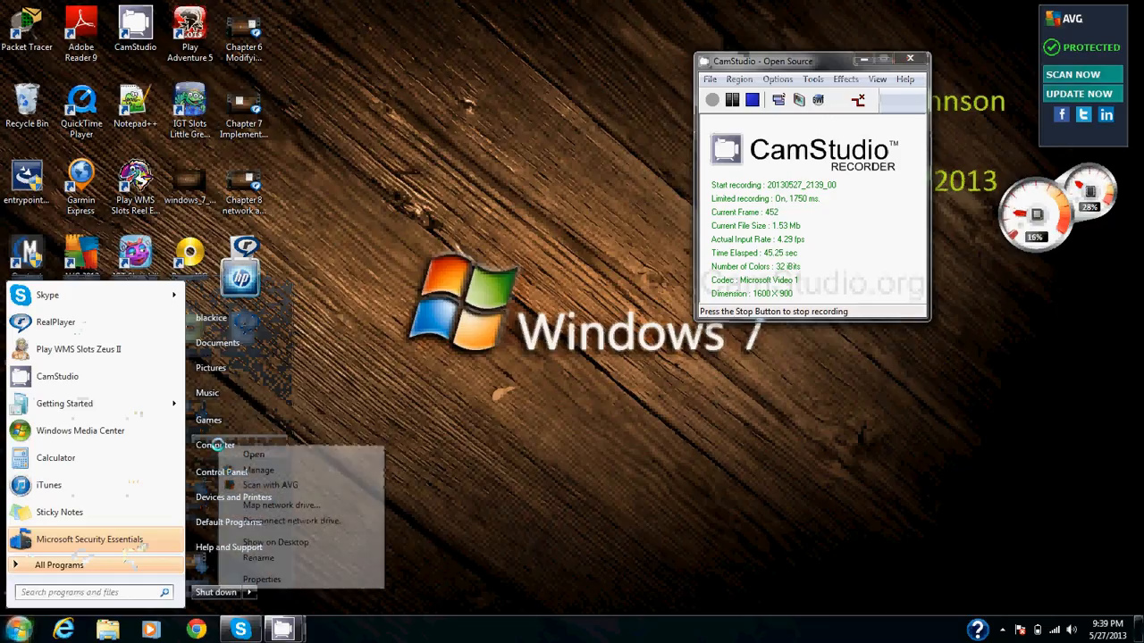
click(255, 470)
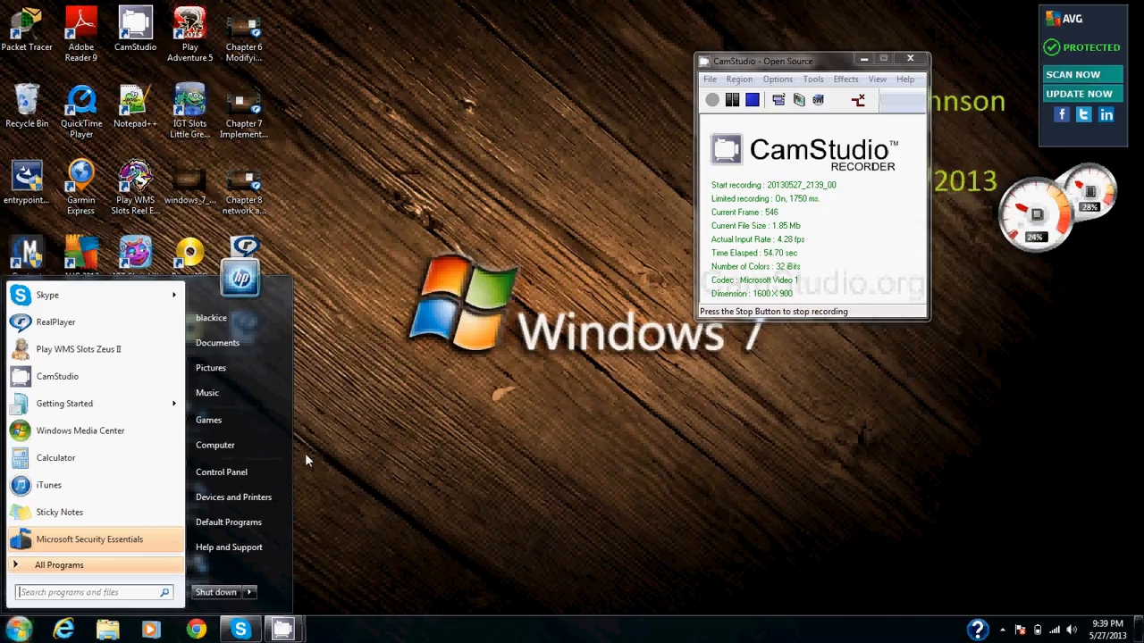
click(216, 445)
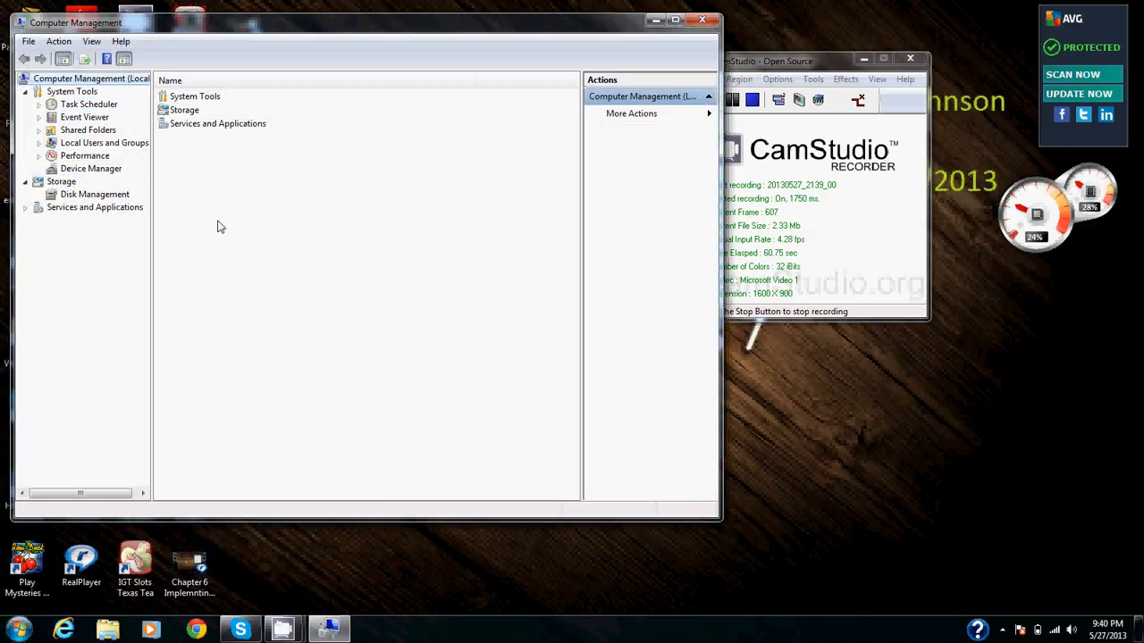
Step: Expand Local Users and Groups and review the existing accounts under Users and the entries under Groups
double_click(102, 144)
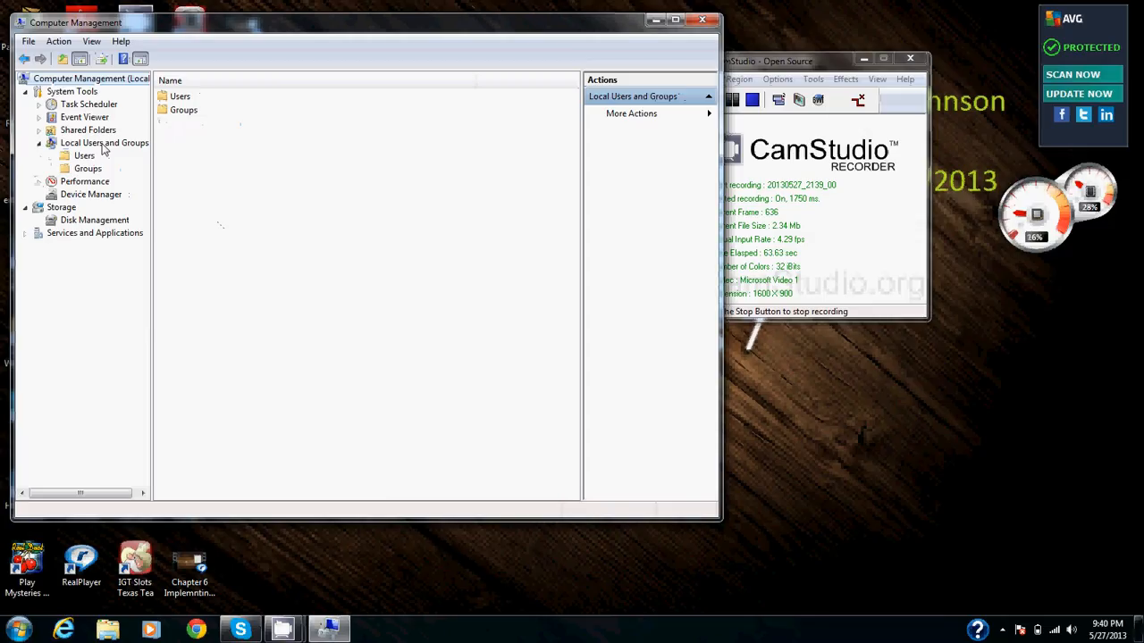
double_click(181, 97)
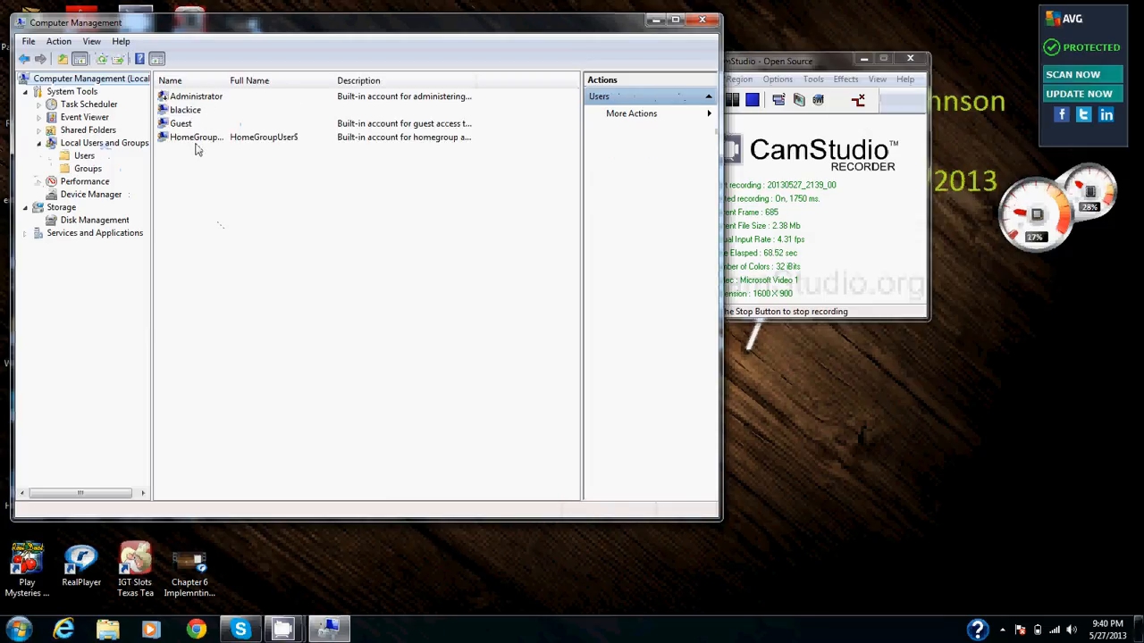
click(24, 58)
double_click(181, 110)
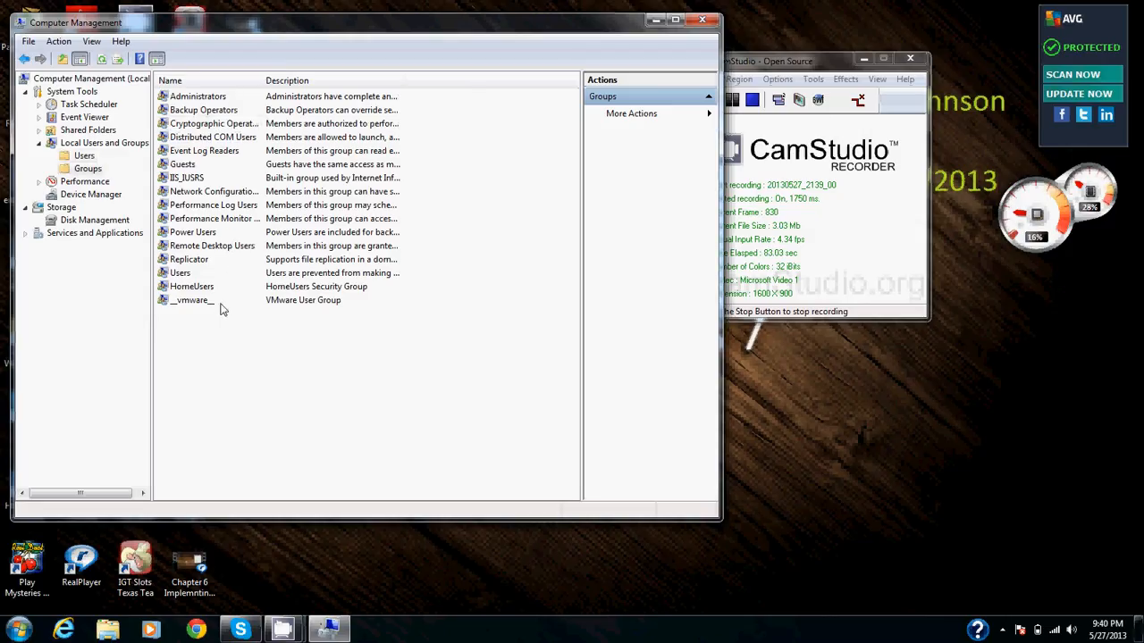
click(25, 59)
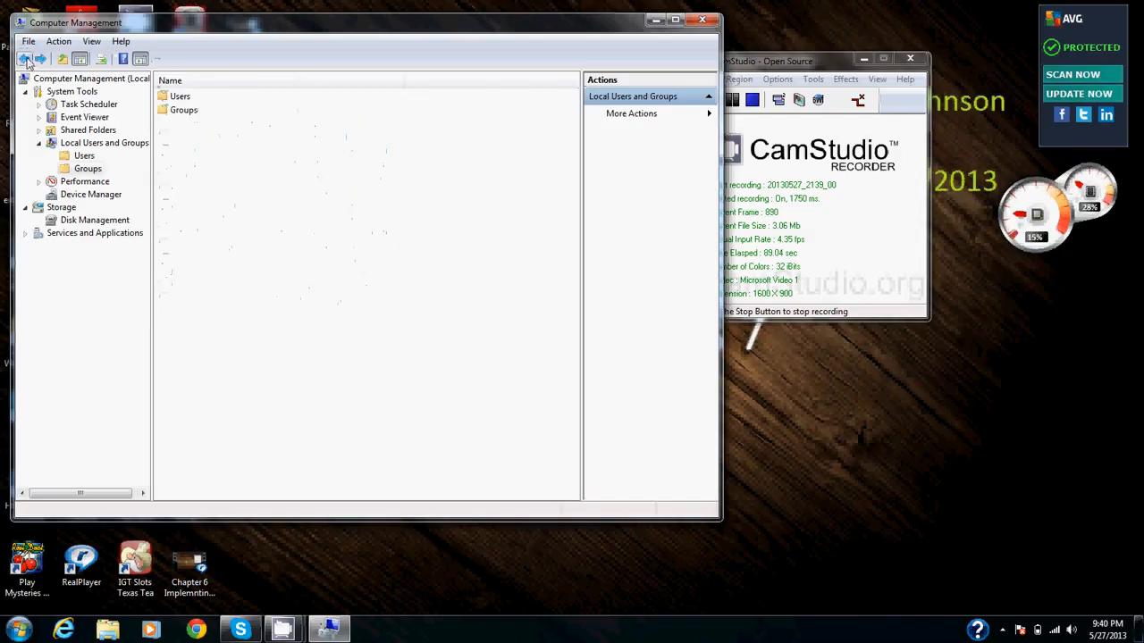
Step: Start a new local user with both the user name and full name set to WorkgroupUser
right_click(179, 96)
click(204, 106)
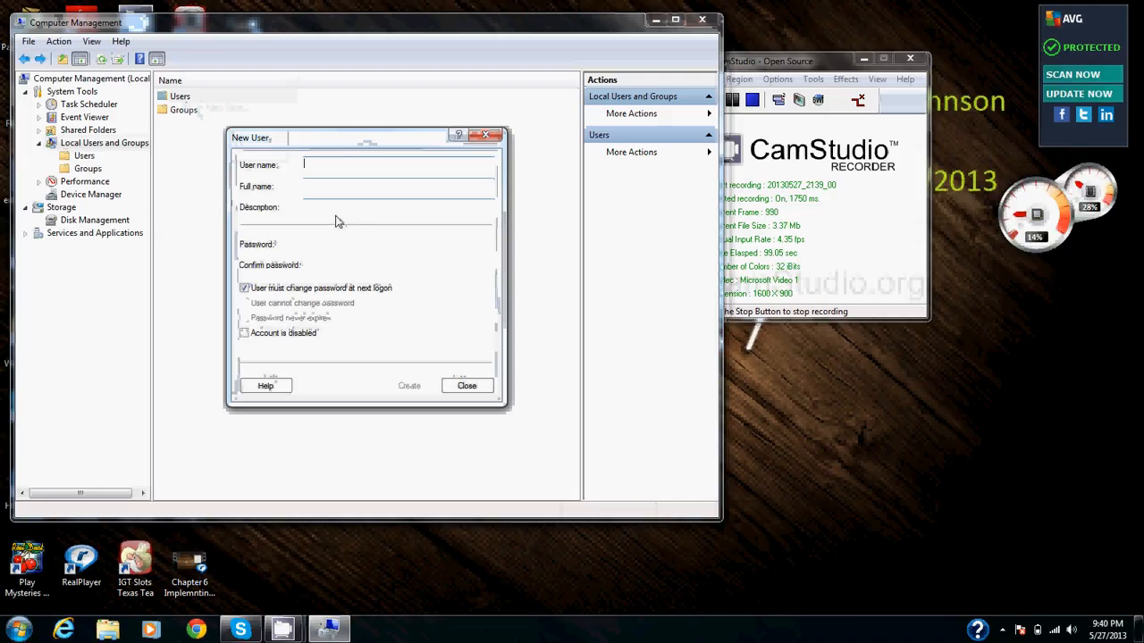
text(Wo)
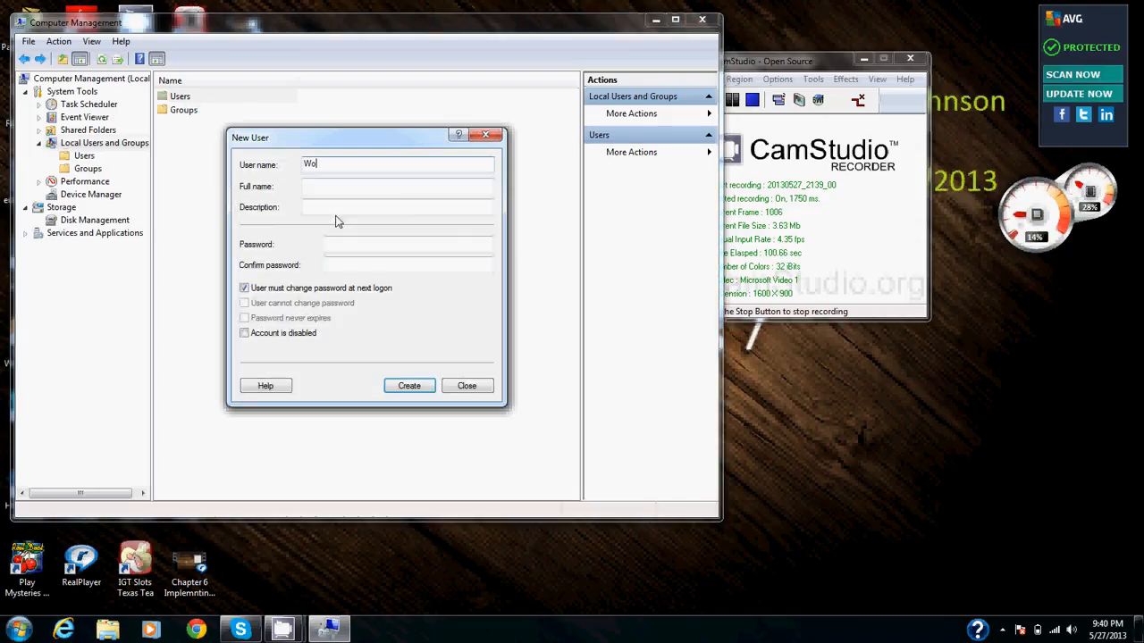
text(rkgroupUser)
click(313, 190)
text(Workgro)
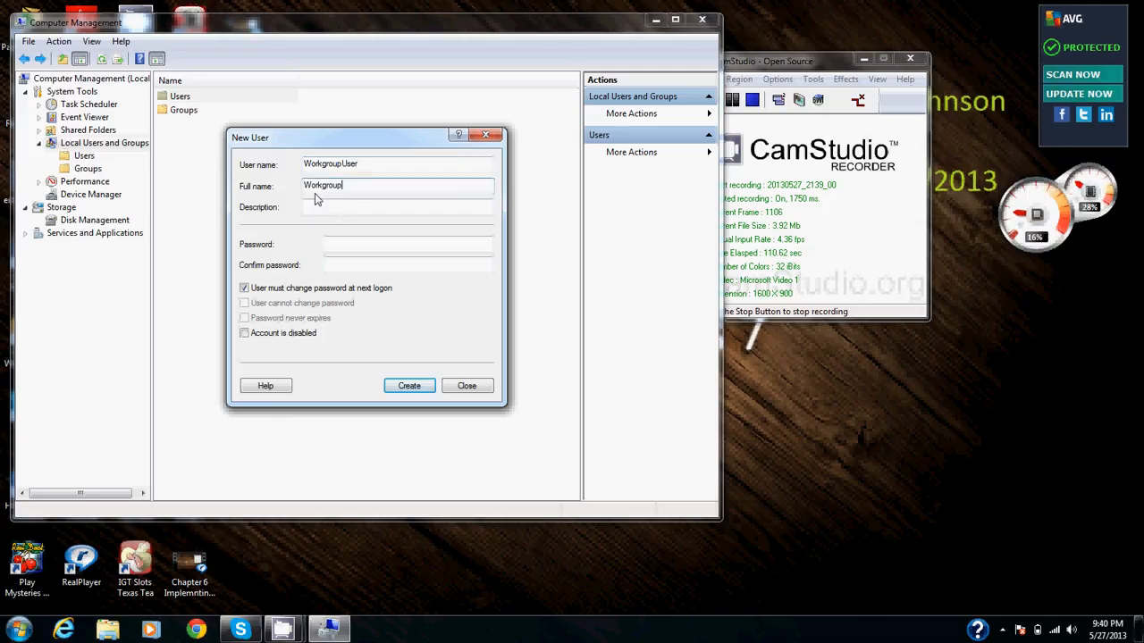
text(upUser)
Step: Enter and confirm the account password for the new user
click(353, 249)
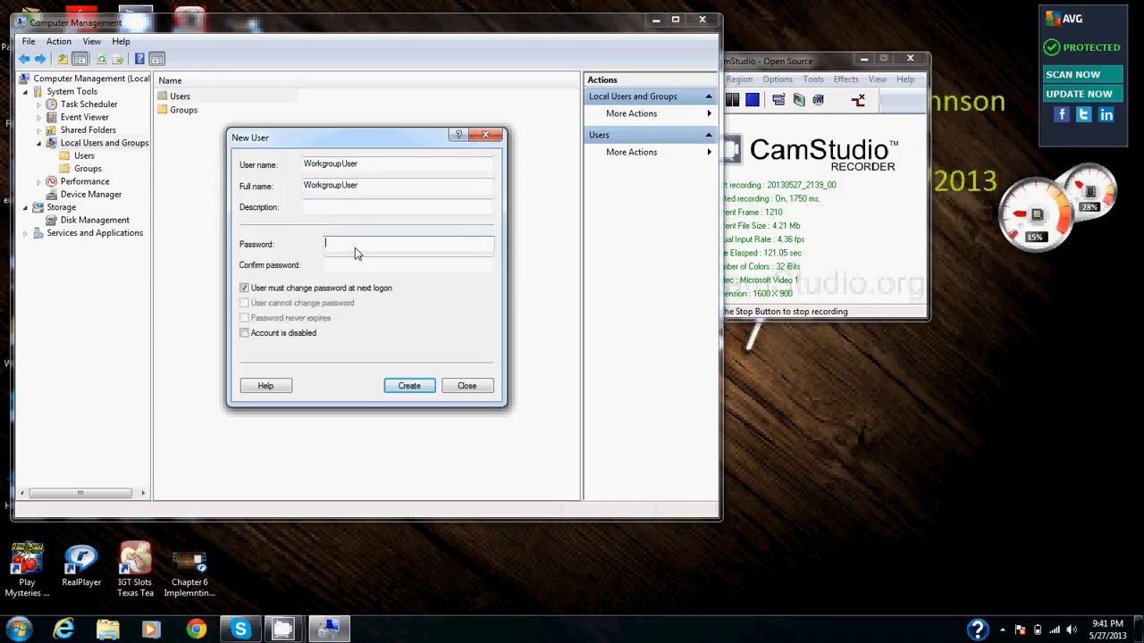
text(*****)
click(363, 265)
text(********)
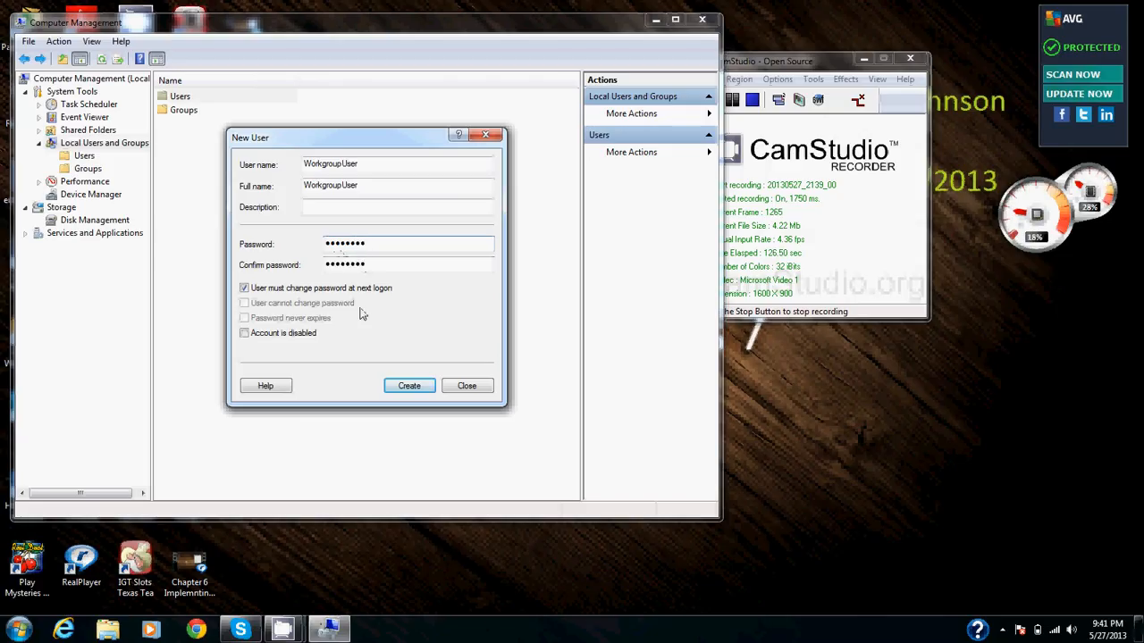
Step: Disable the password change at next logon, enable User cannot change password and Password never expires, create the user, and minimize Computer Management
click(245, 290)
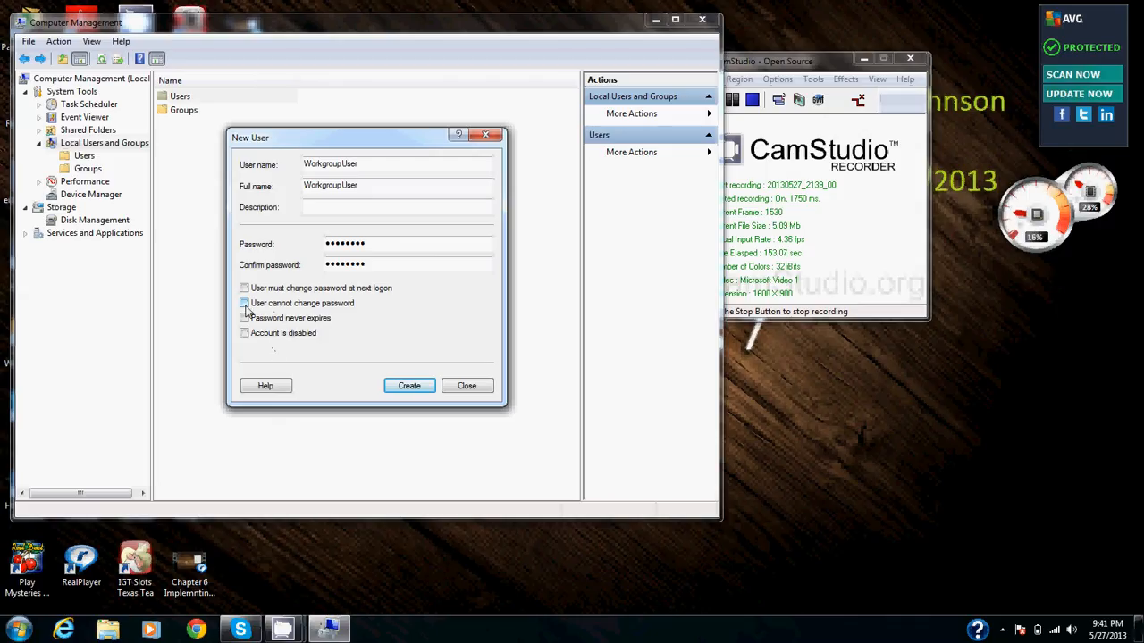
click(246, 304)
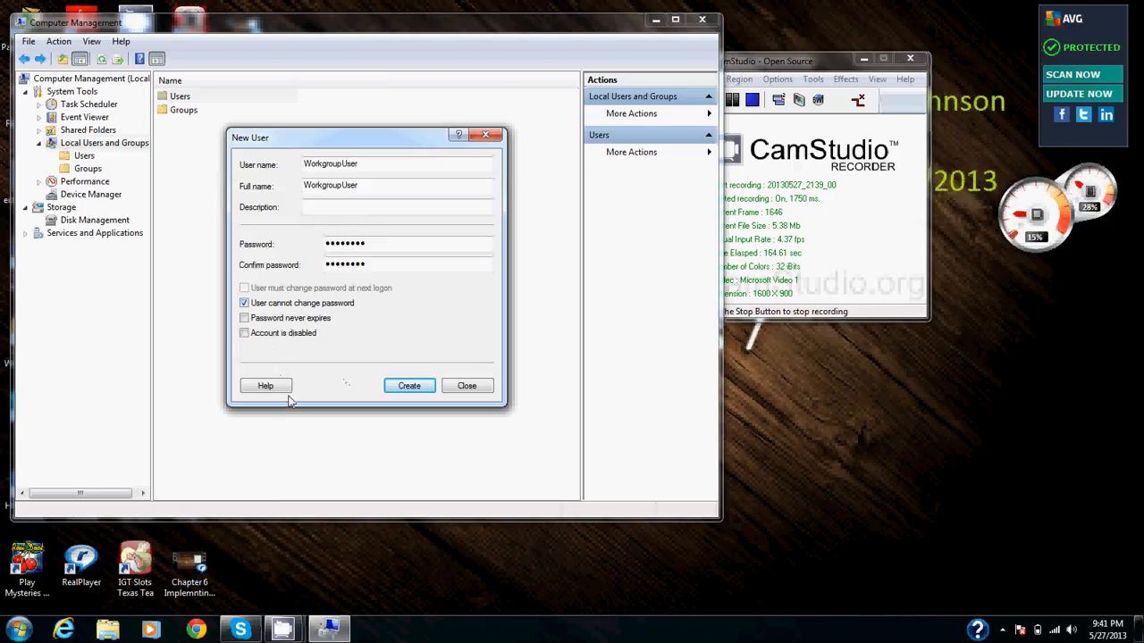
click(244, 319)
click(408, 386)
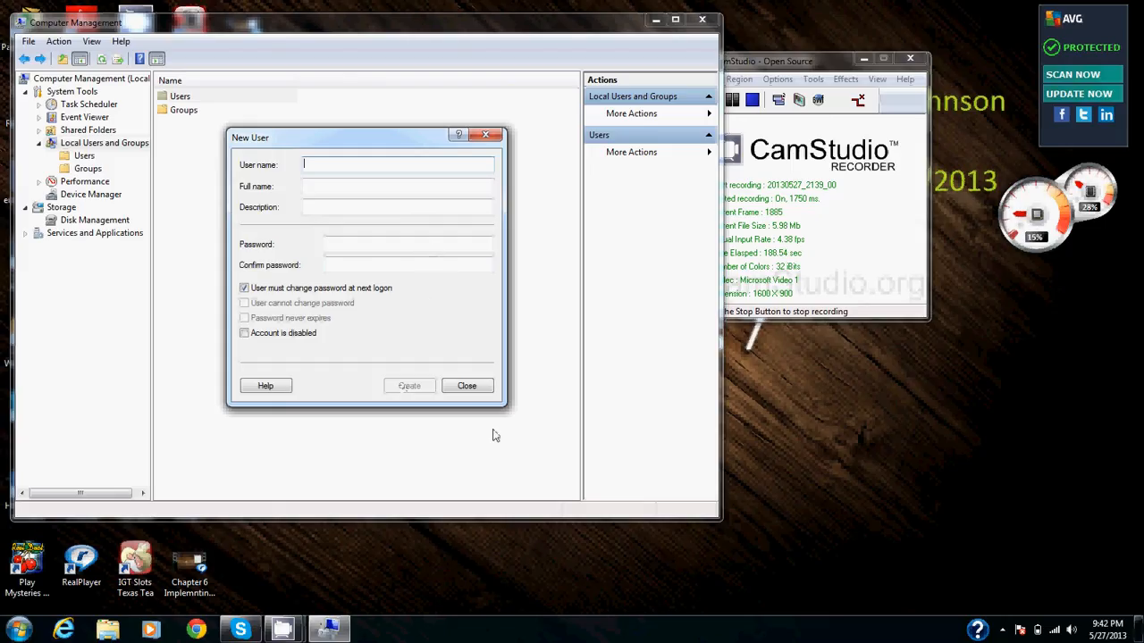
click(463, 390)
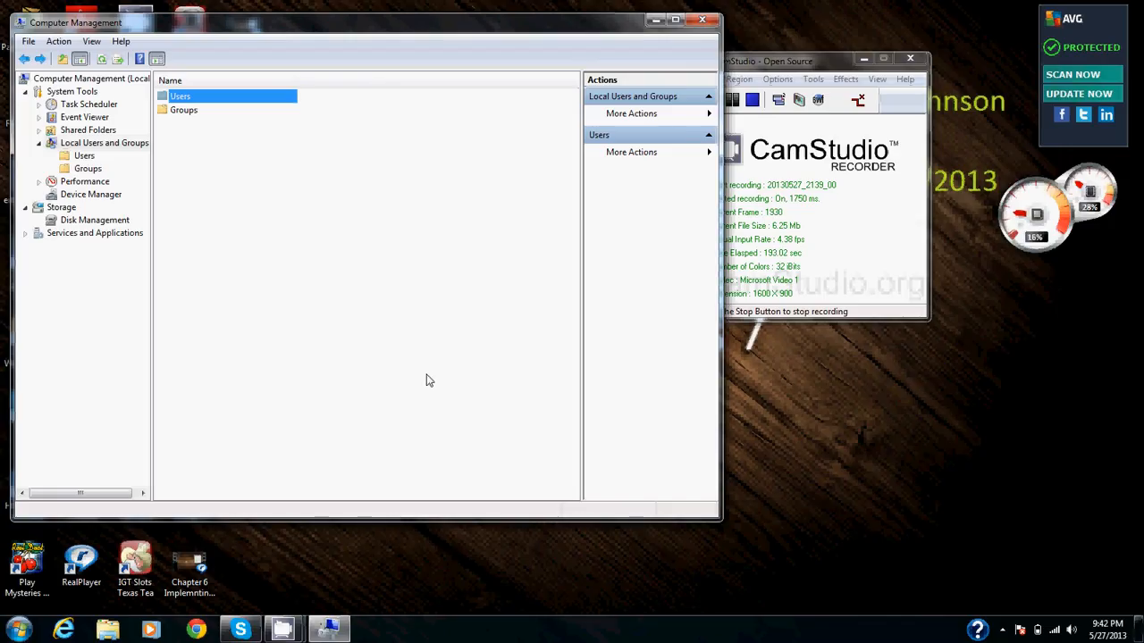
click(659, 19)
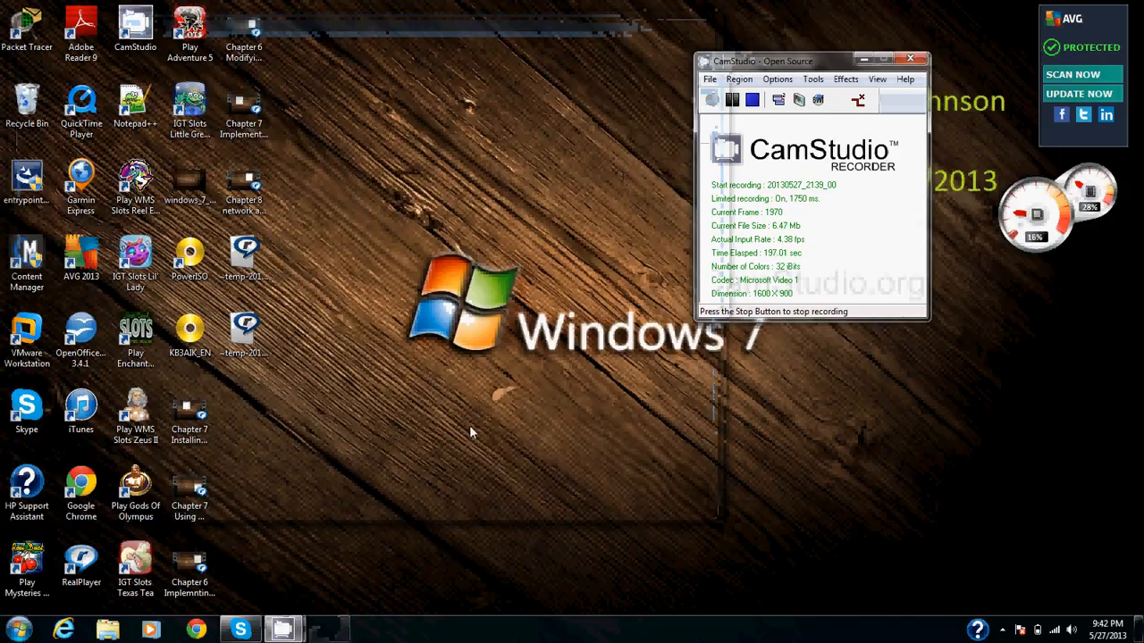
Step: Open the credential management page from Control Panel's User Accounts and start adding a Windows credential
click(18, 631)
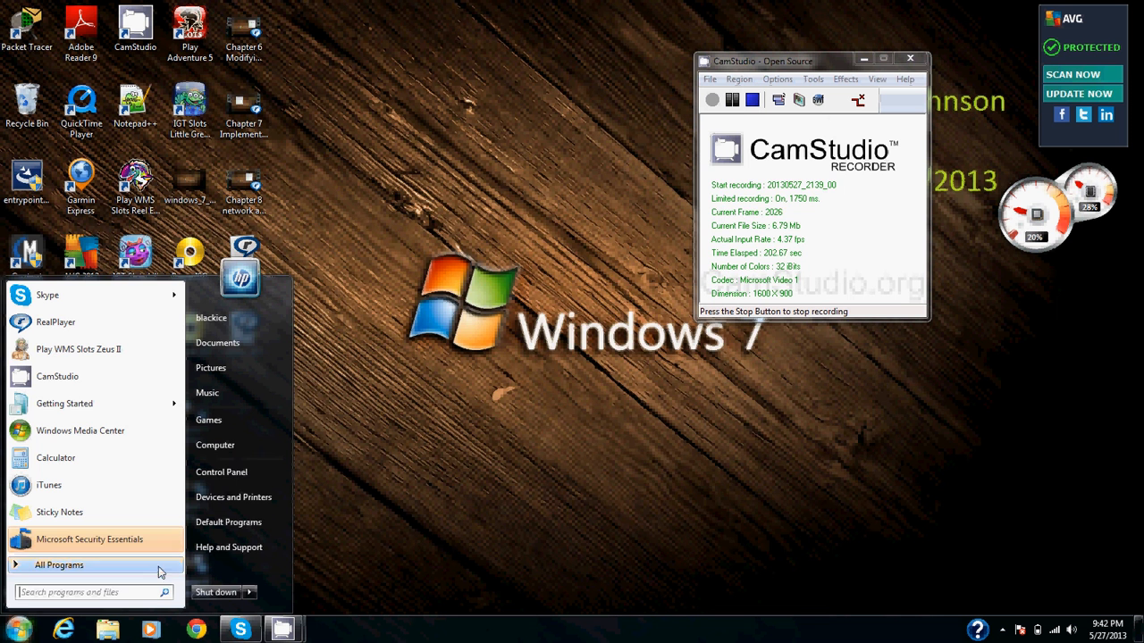
click(221, 472)
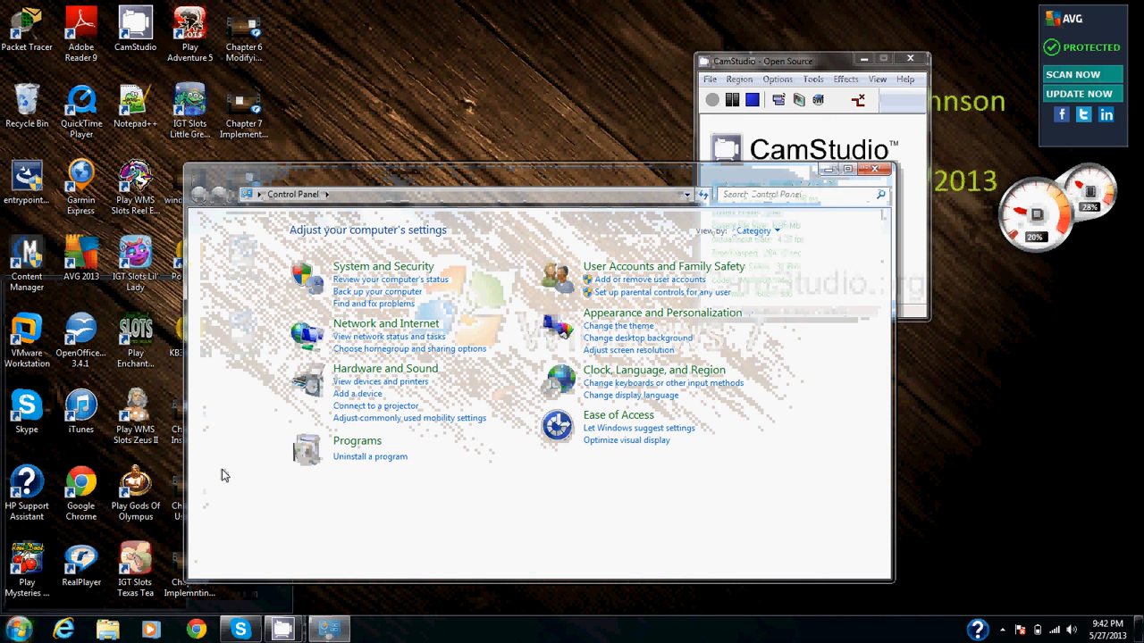
click(643, 268)
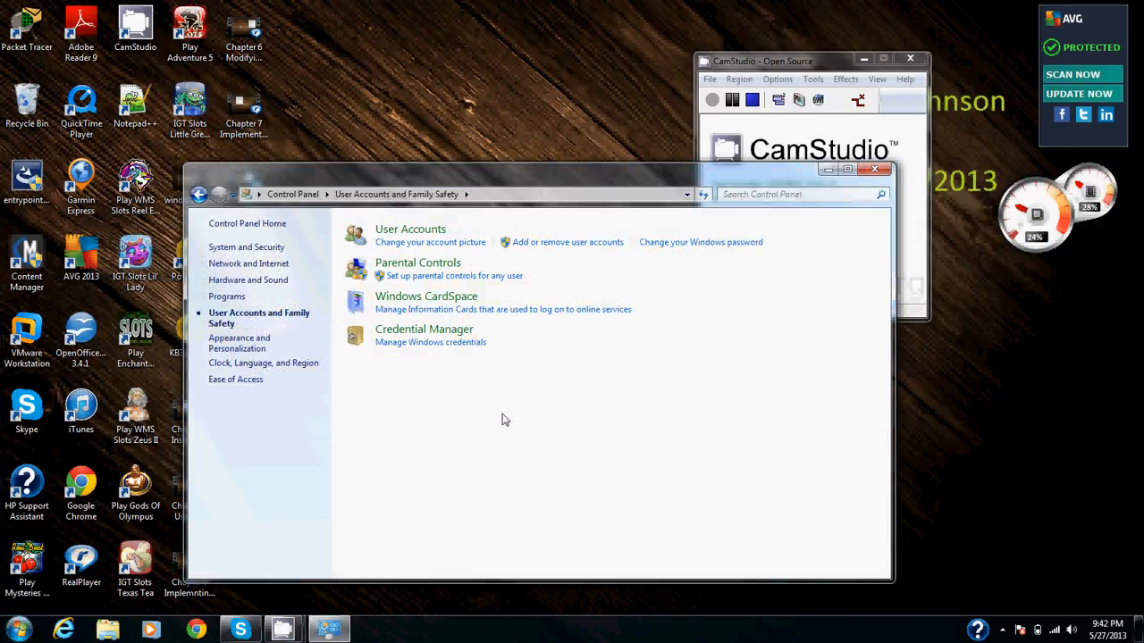
click(404, 234)
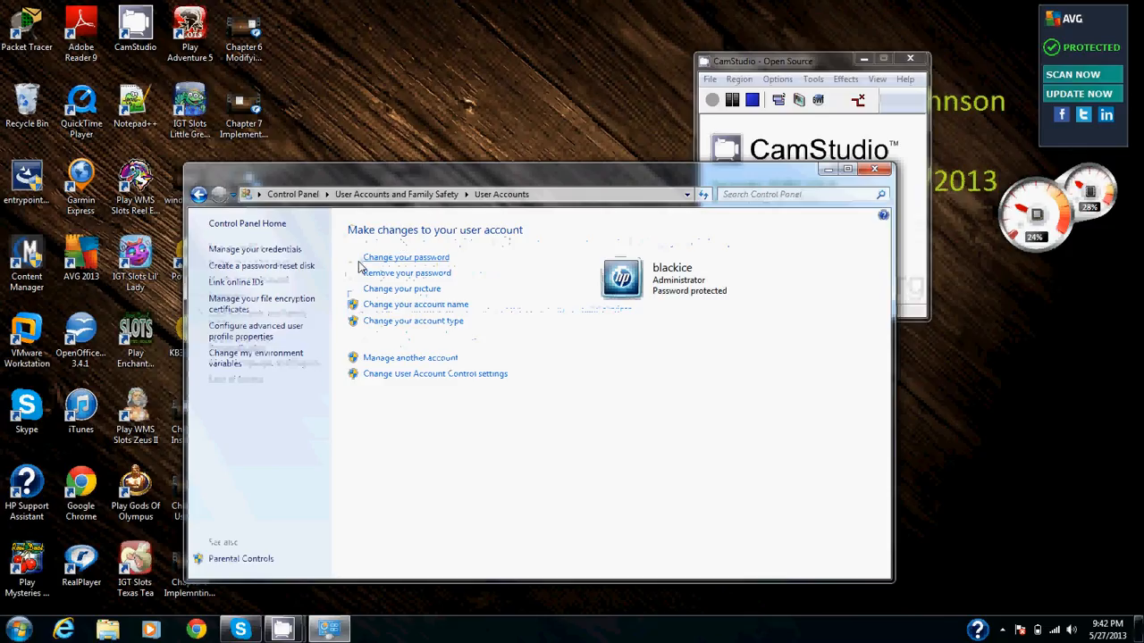
click(258, 251)
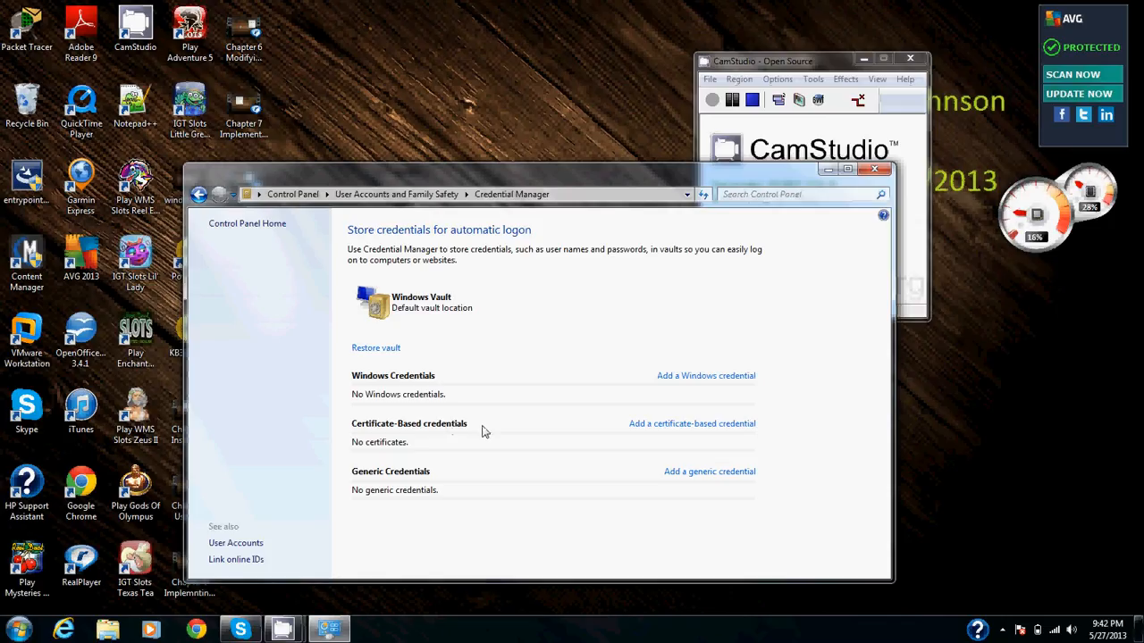
click(713, 377)
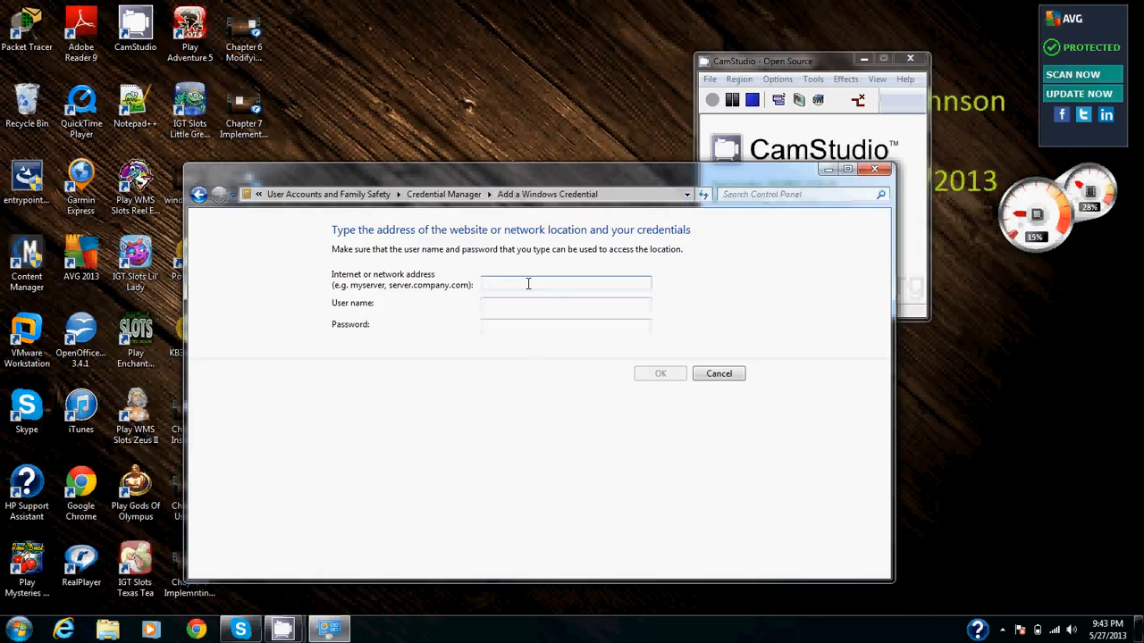
text(NFFBNFNBFN)
key(BackSpace)
key(BackSpace)
key(BackSpace)
key(BackSpace)
key(BackSpace)
key(BackSpace)
key(BackSpace)
key(BackSpace)
key(BackSpace)
key(BackSpace)
Step: Set the credential's network address to BOB and its user name to WorkgroupUser
text(BOBO)
key(BackSpace)
key(BackSpace)
text(B)
text(Workg)
text(roup)
text(User)
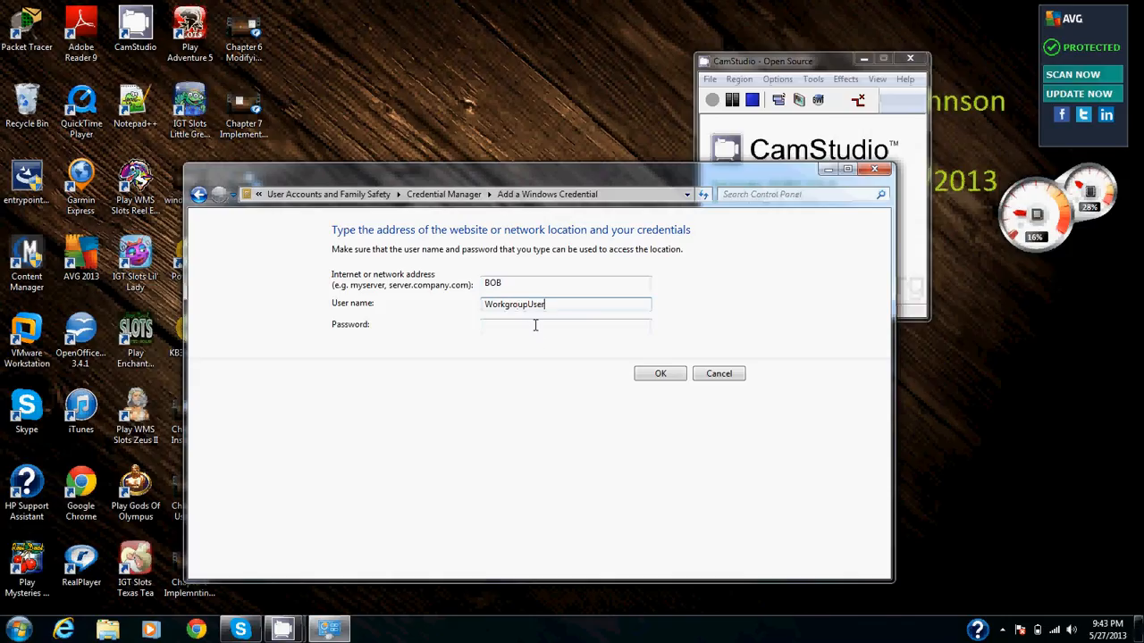
Step: Enter the account password for the Windows credential and save it to the vault
click(535, 325)
text(********)
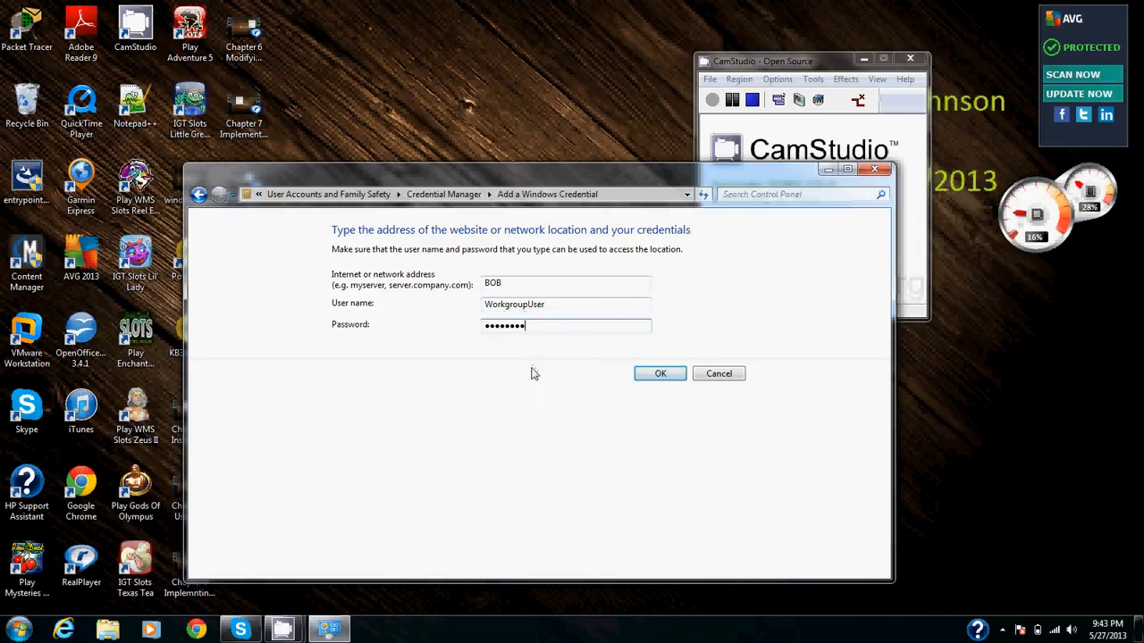
click(657, 376)
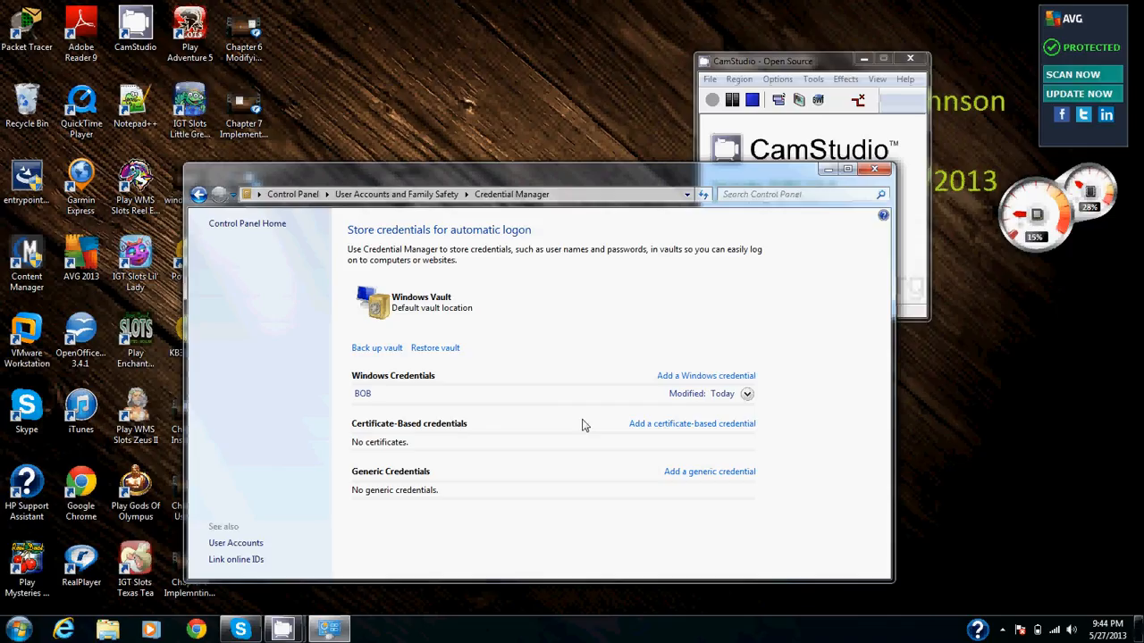
Step: Expand the BOB Windows credential to review its stored details, and collapse it again
click(747, 395)
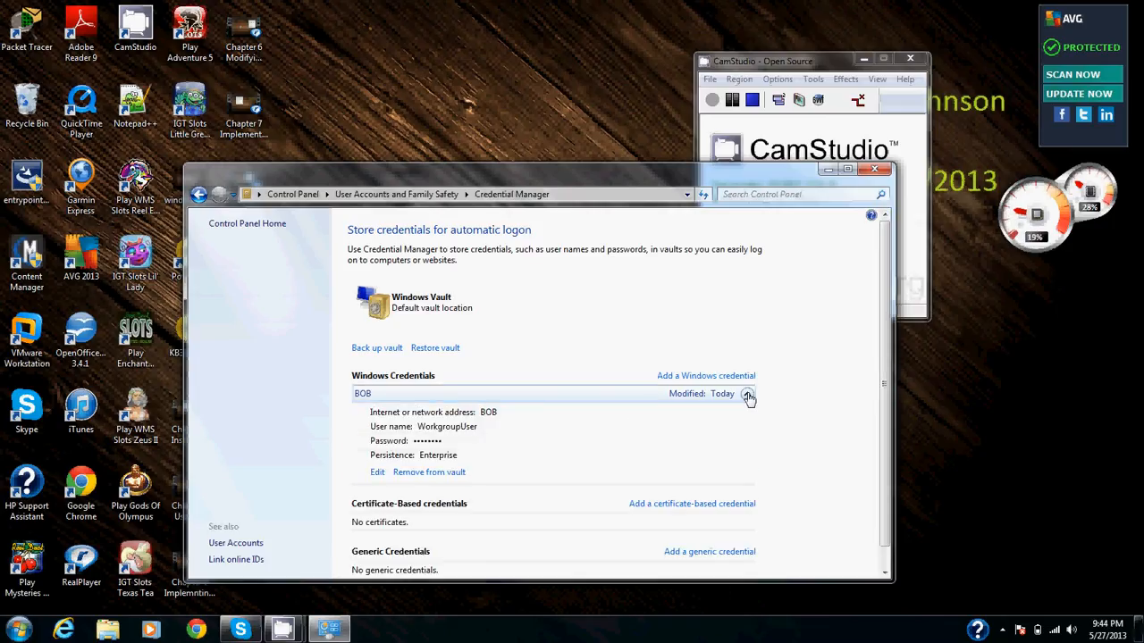
click(748, 396)
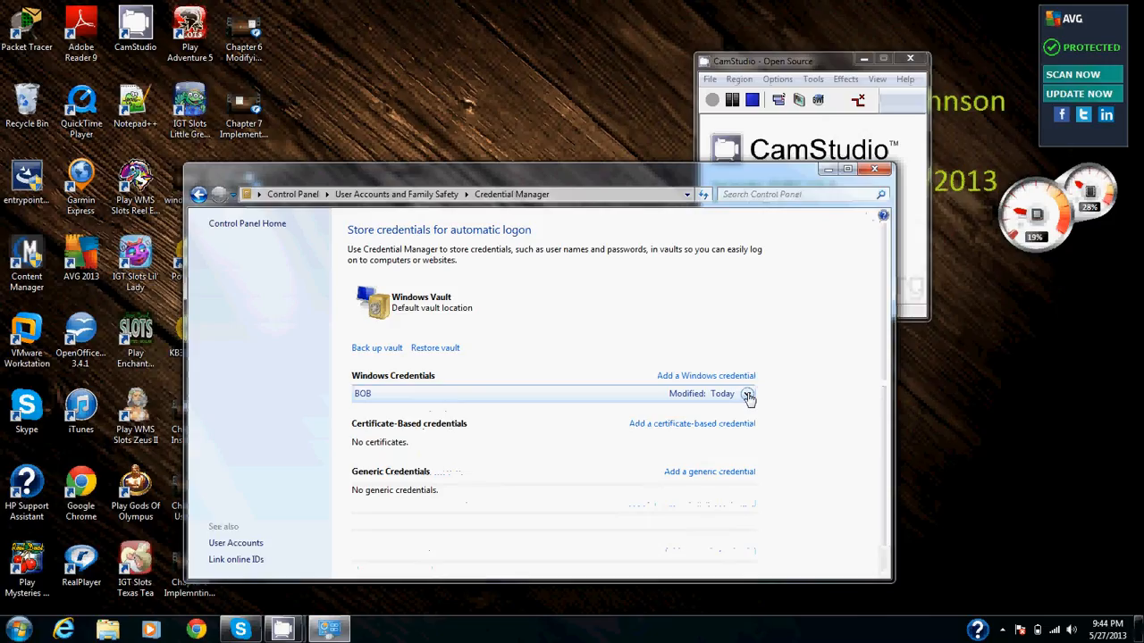